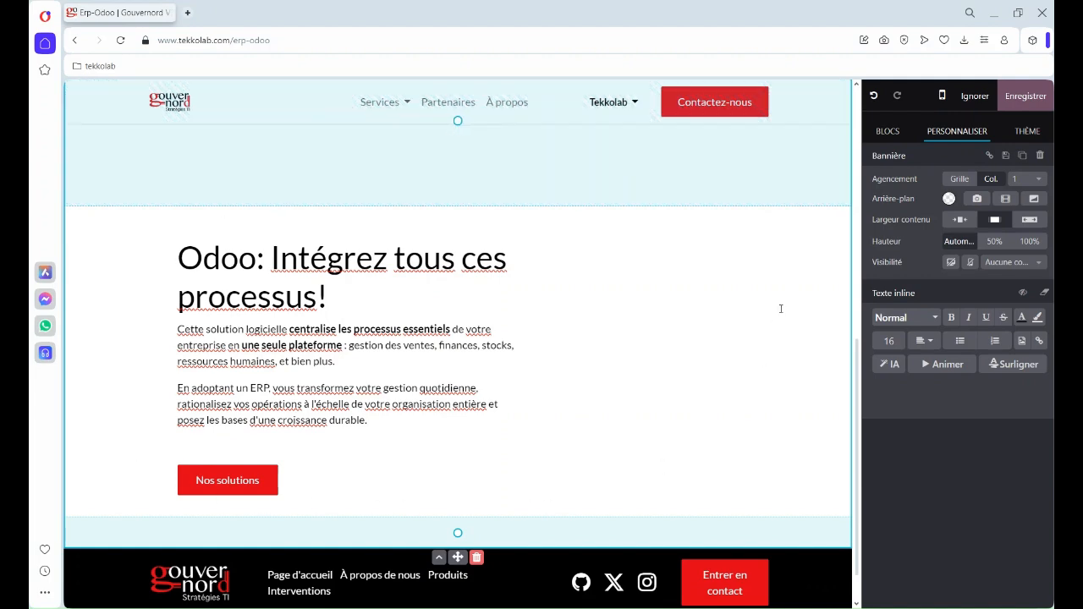
# - Search the media library for ERP and use the picture of a hand pointing at ERP icons as the banner's background image
pyautogui.click(979, 202)
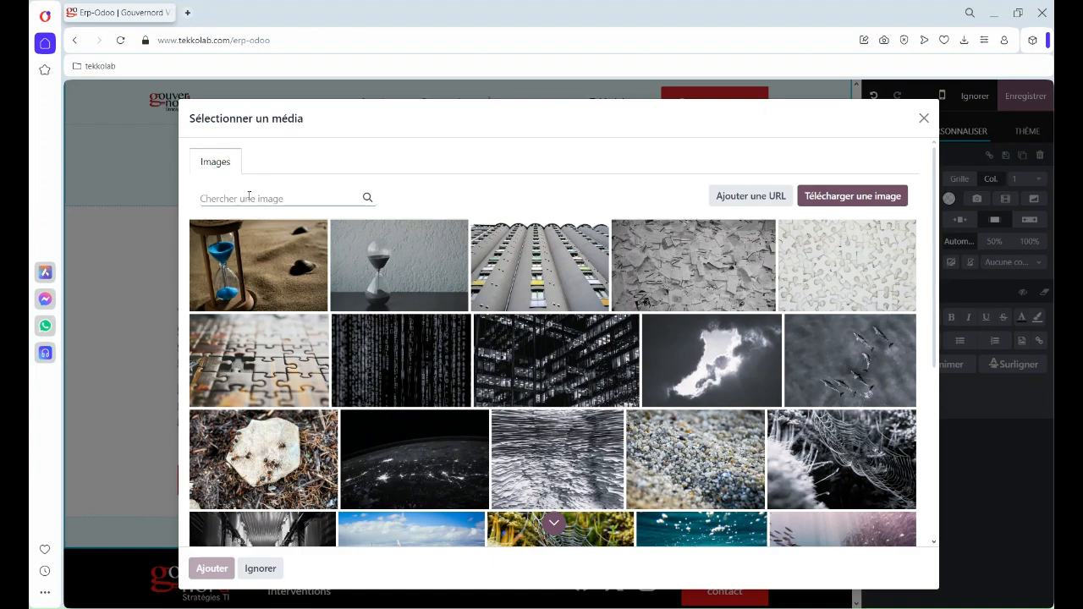
pyautogui.write('ERP')
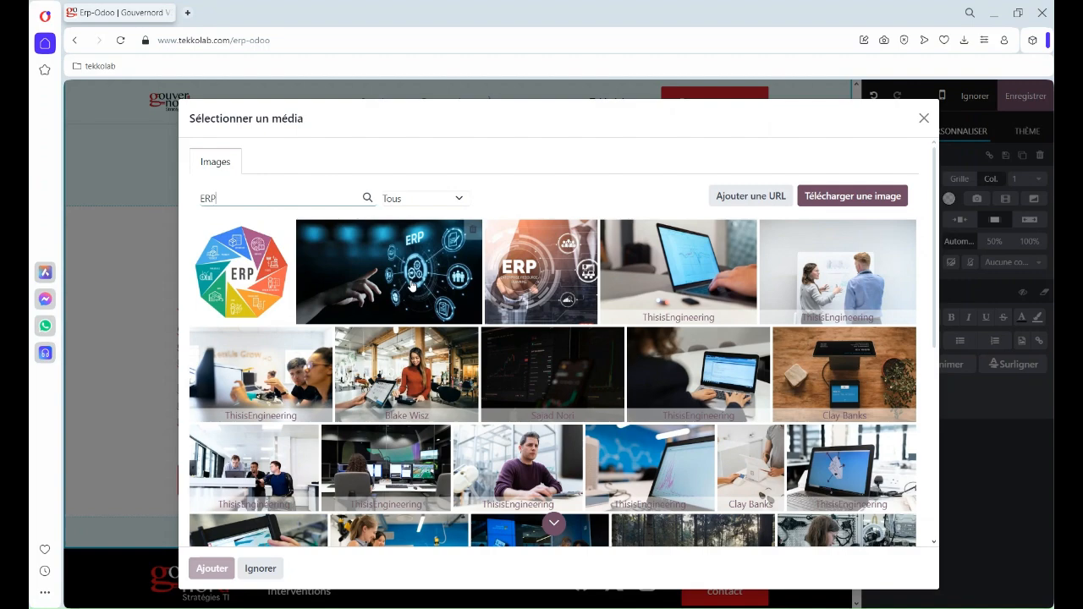
pyautogui.click(412, 285)
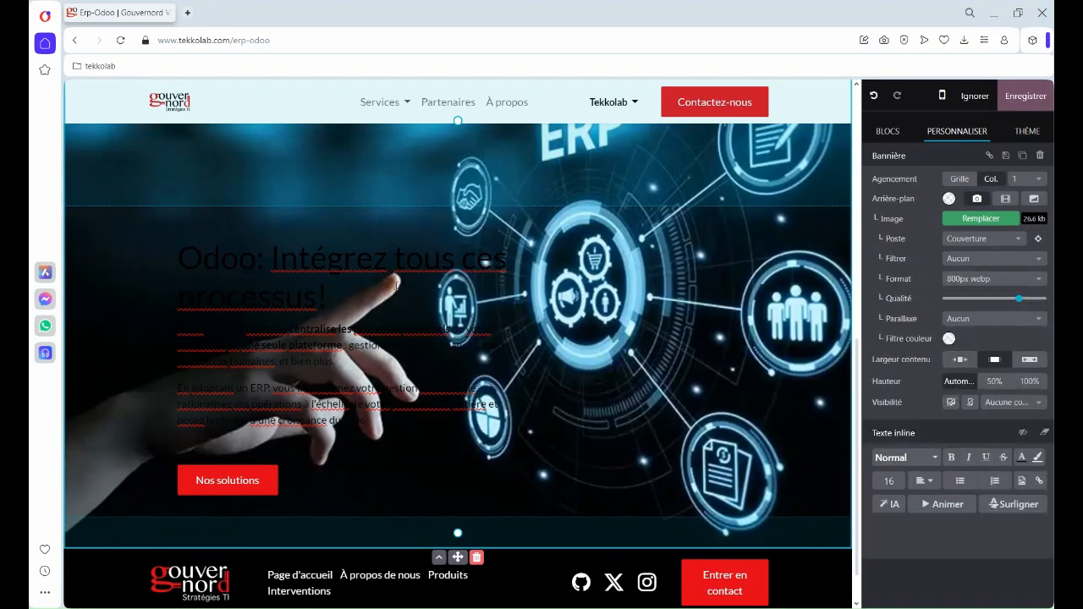
# - Apply the black theme preset with white title and text to the banner's text box
pyautogui.click(396, 286)
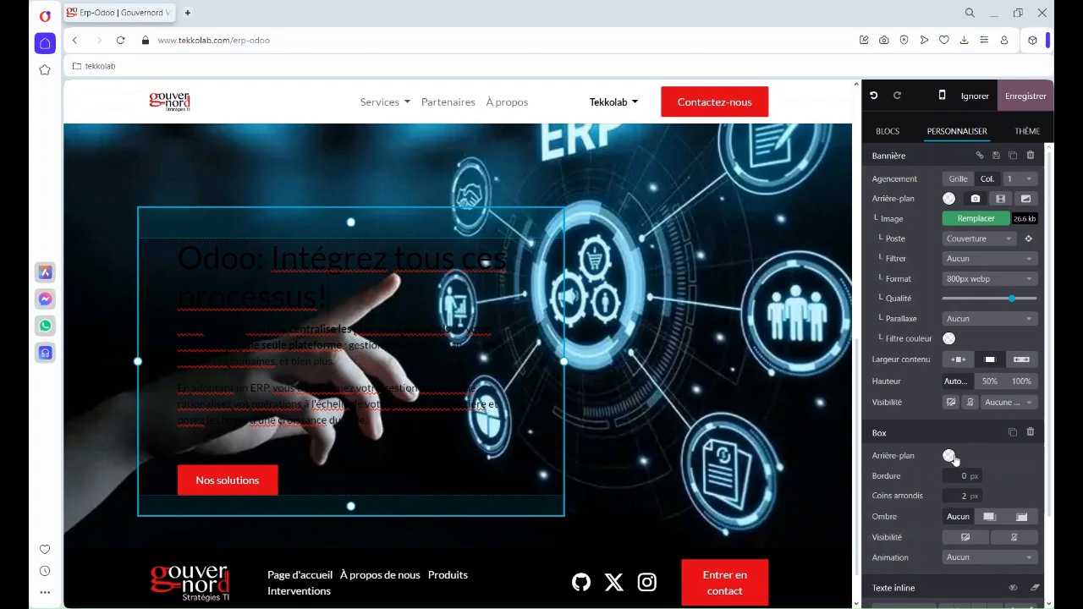
pyautogui.click(949, 457)
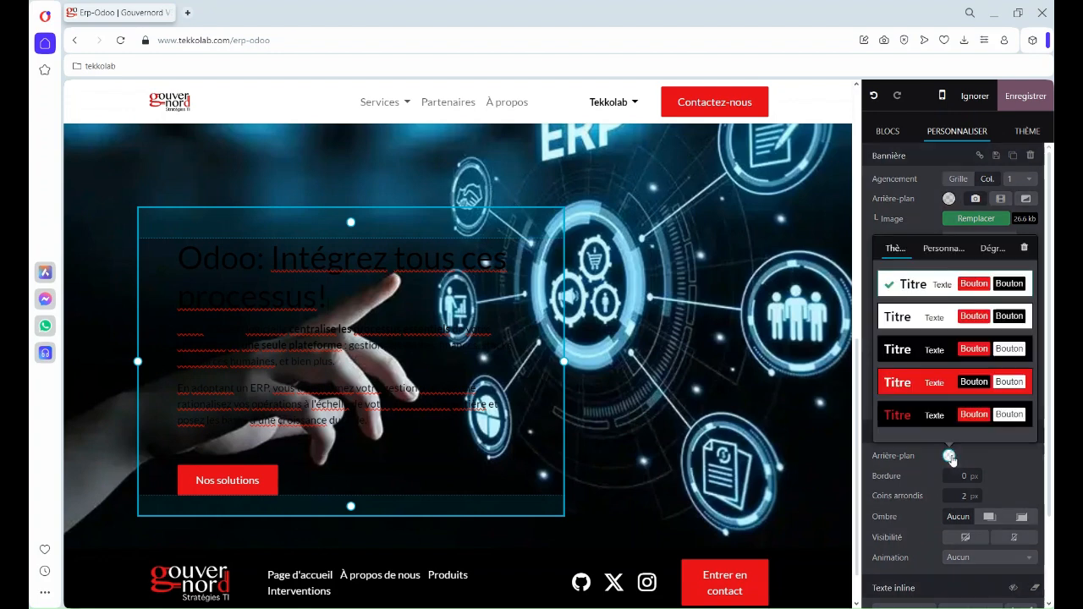
pyautogui.click(926, 354)
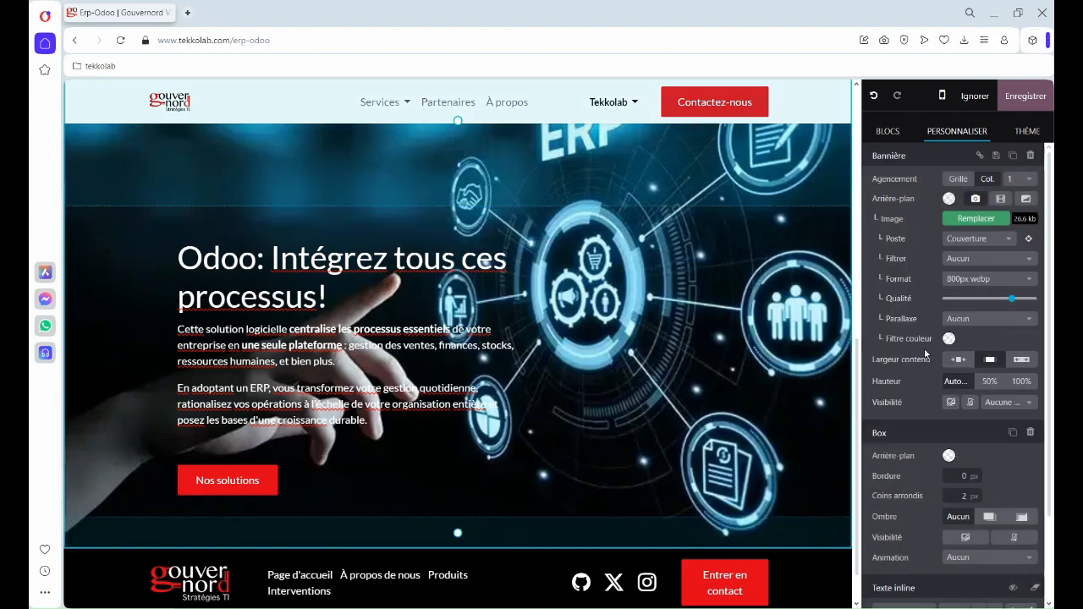
# - Give the banner's text box a custom semi-transparent black background
pyautogui.click(391, 347)
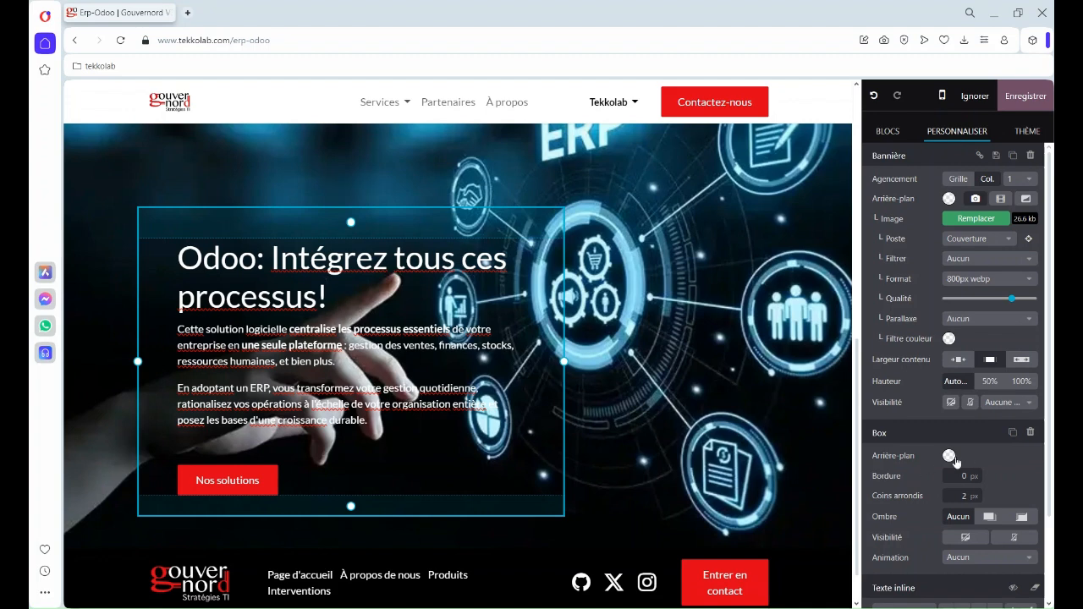
pyautogui.click(950, 457)
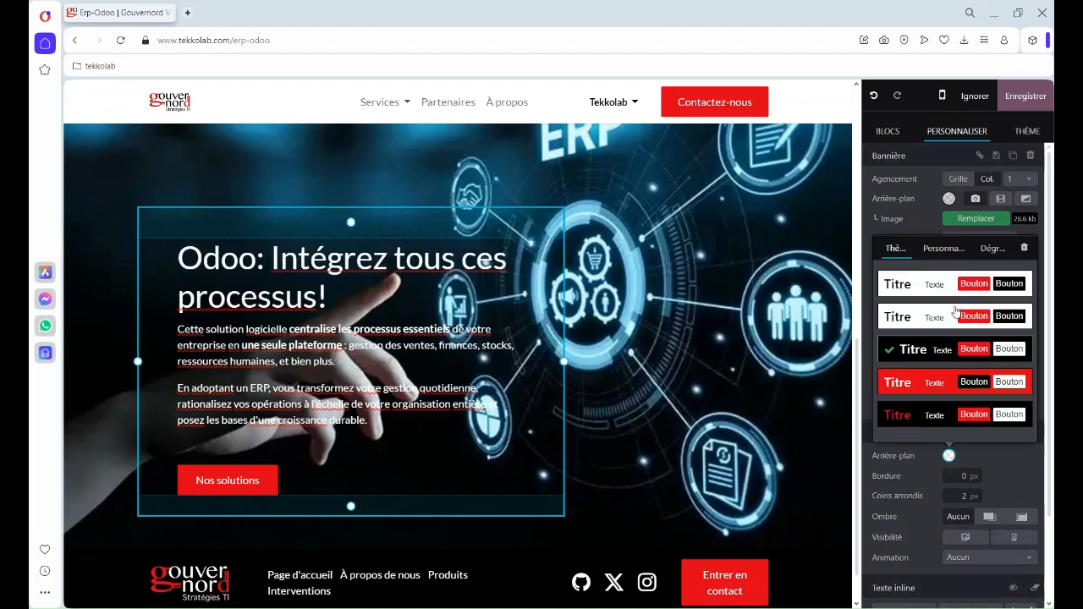
pyautogui.click(944, 248)
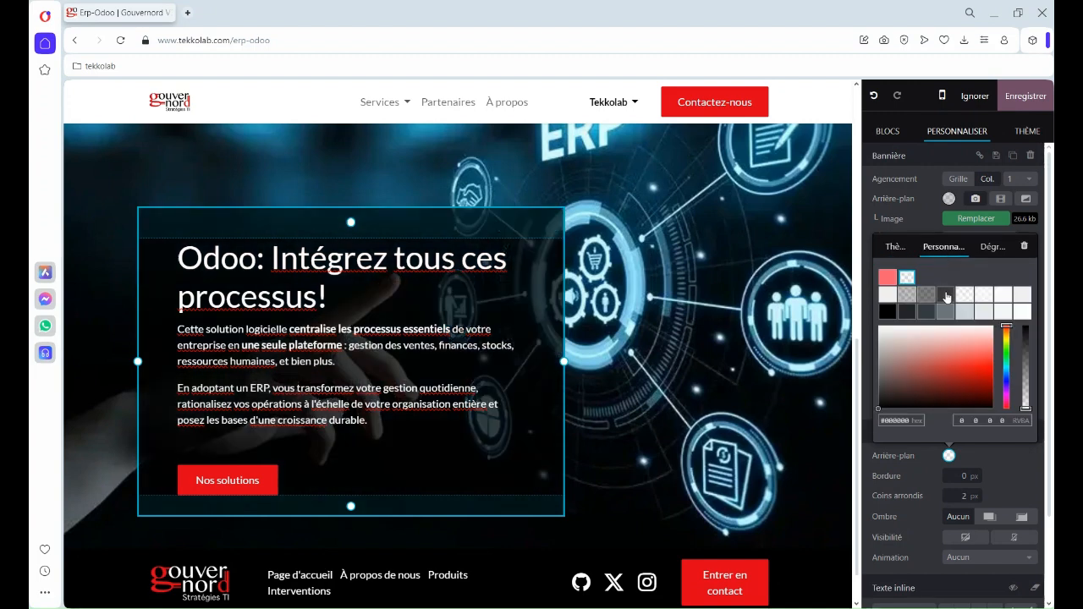
pyautogui.click(947, 301)
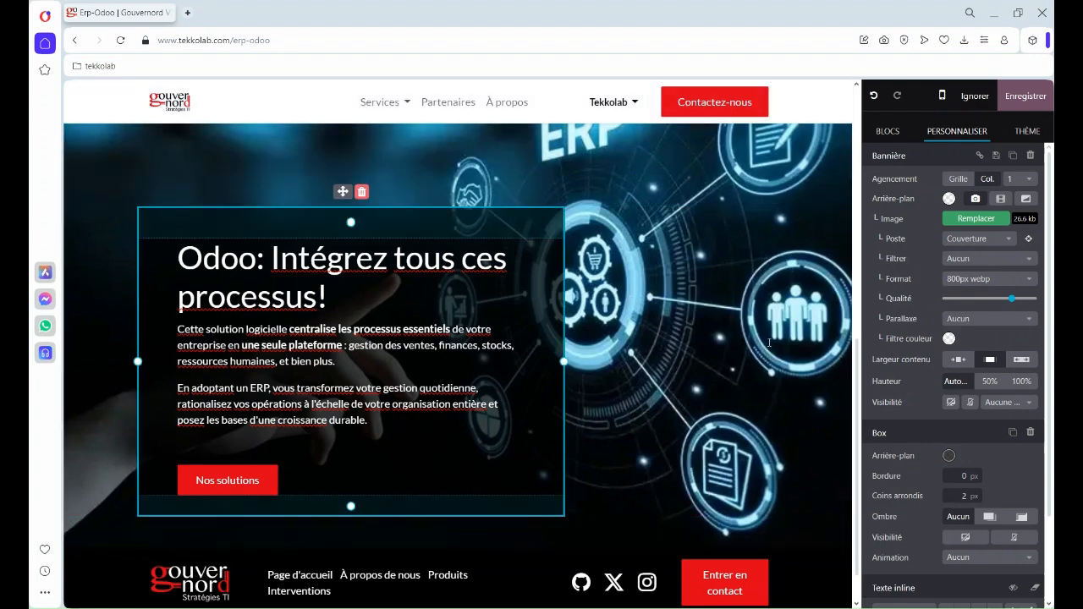
pyautogui.click(949, 457)
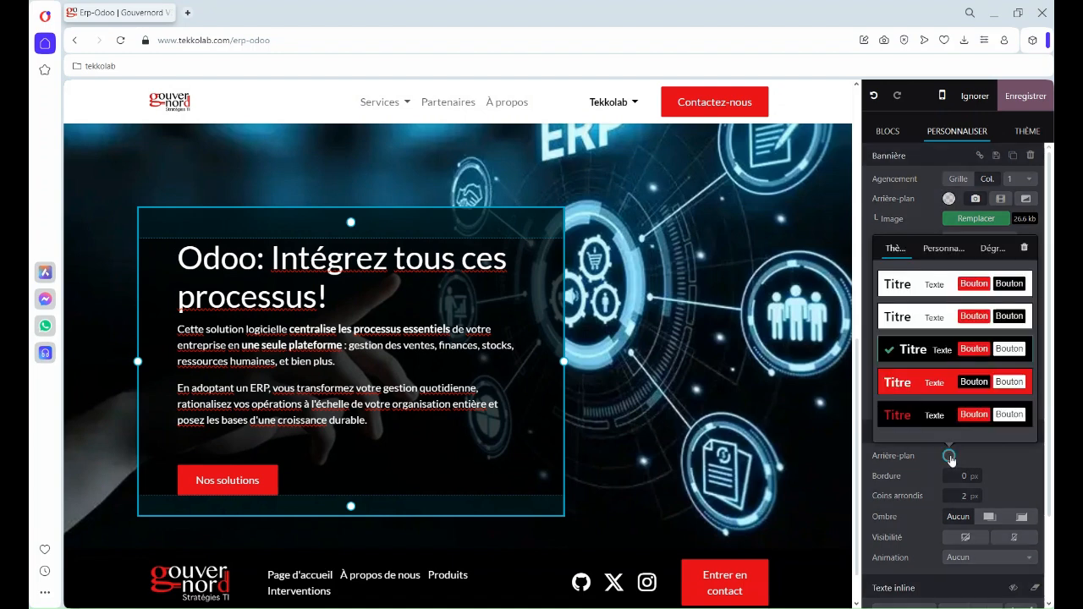
pyautogui.click(939, 254)
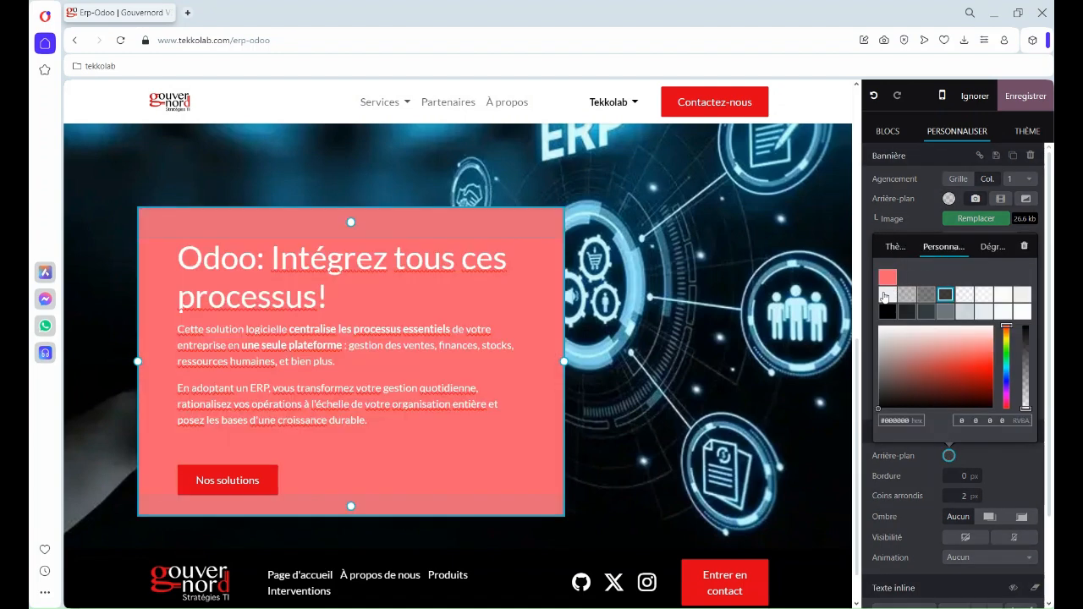
# - Set the filter of the Odoo banner's background image to Personnalisé
pyautogui.click(739, 331)
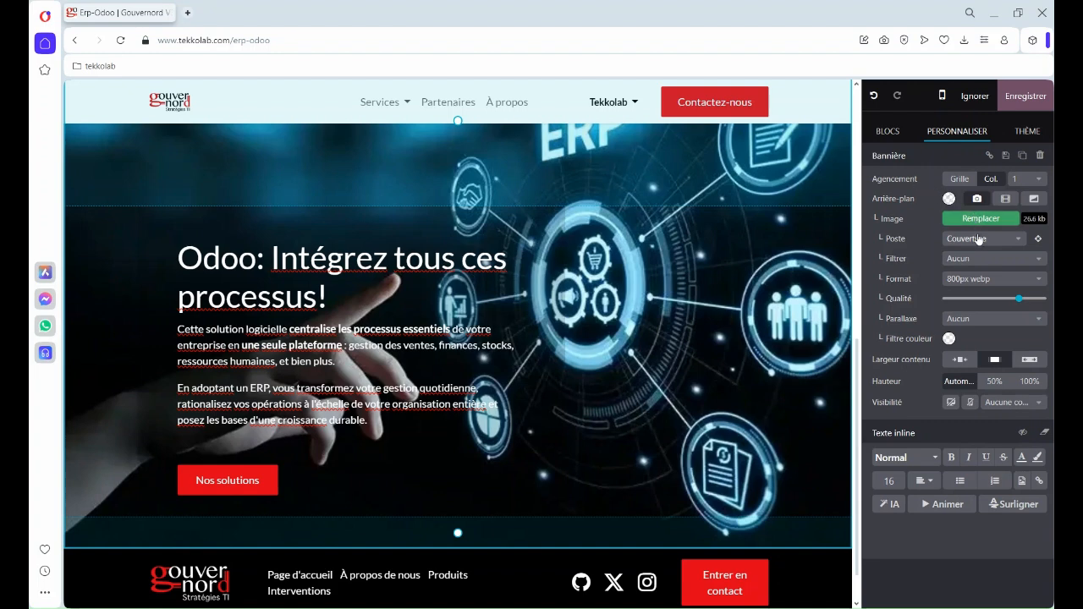
pyautogui.click(979, 260)
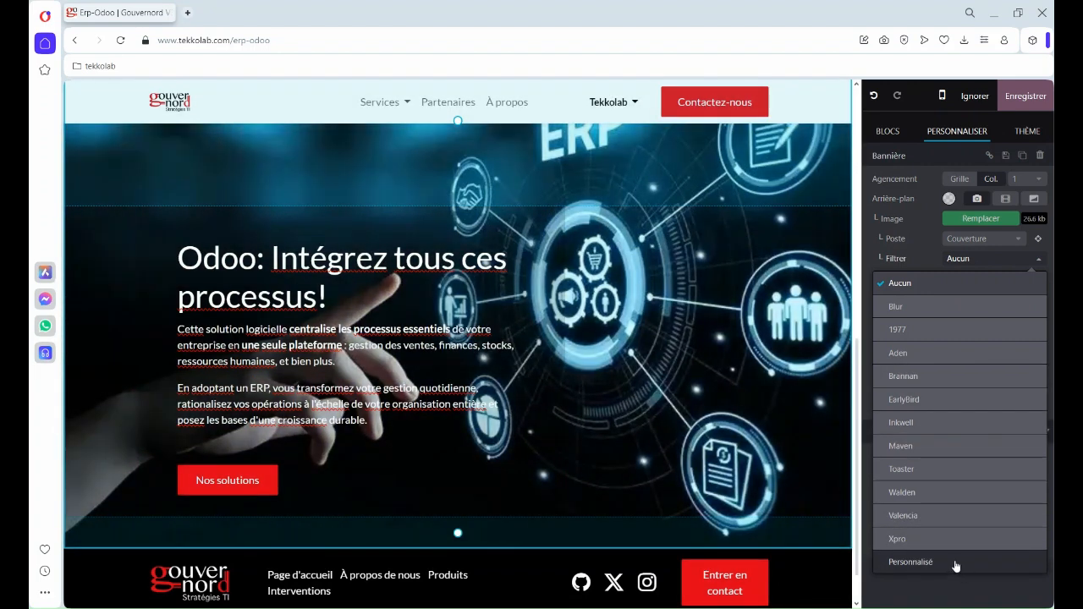
pyautogui.click(956, 563)
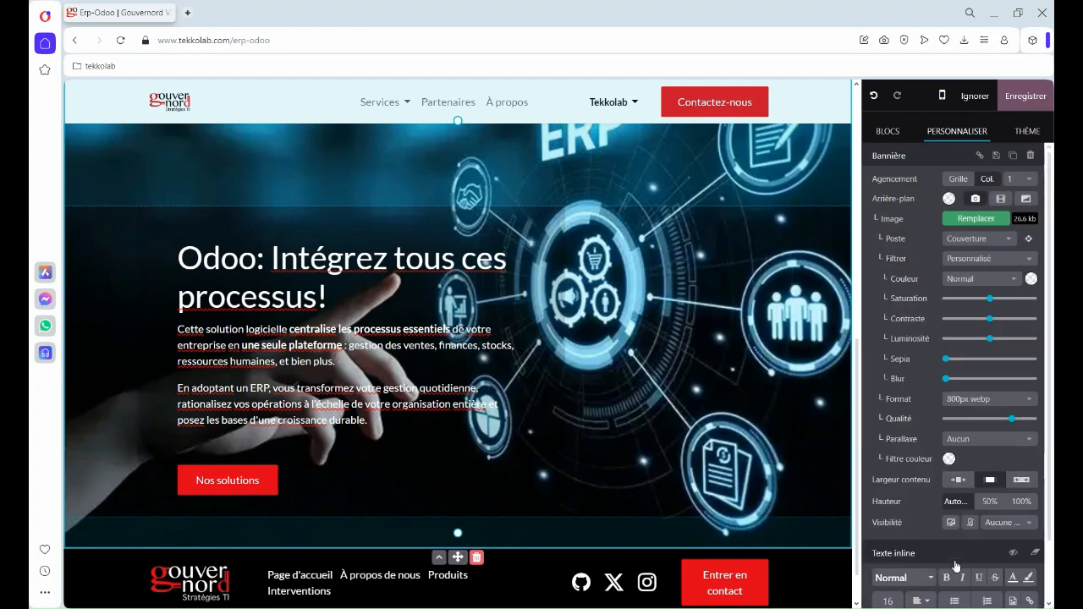
# - Add a custom linear gradient as the banner image's color filter and set its angle to 90 degrees
pyautogui.click(949, 459)
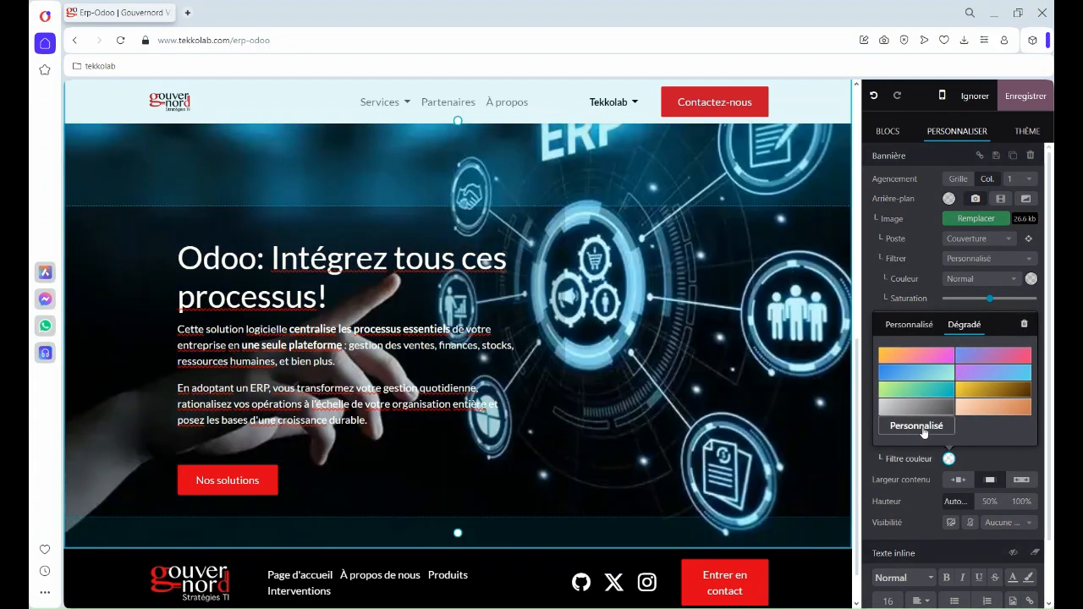
pyautogui.click(922, 427)
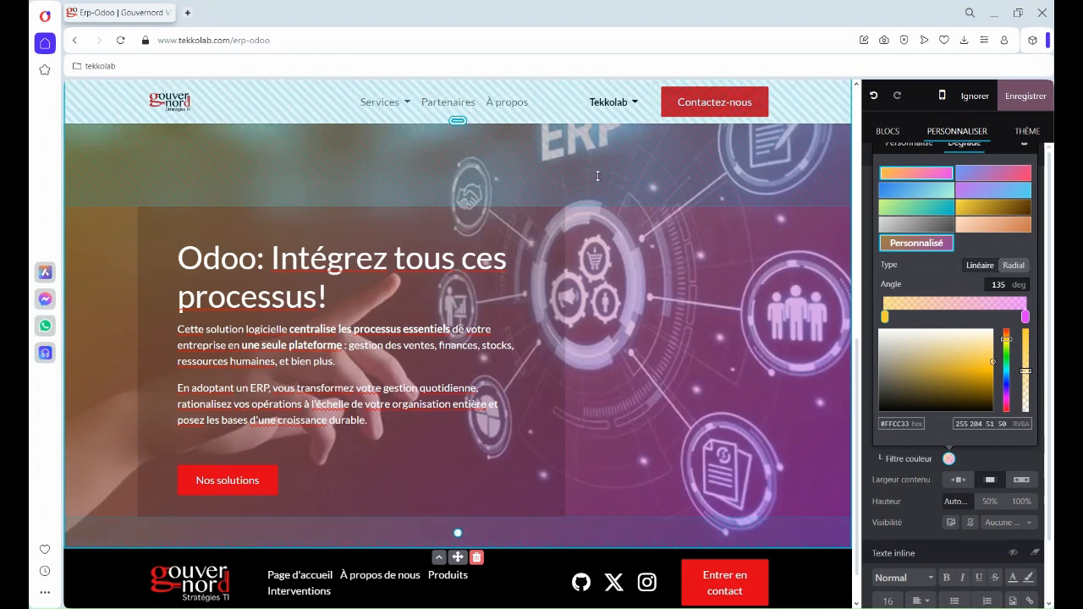
pyautogui.doubleClick(997, 285)
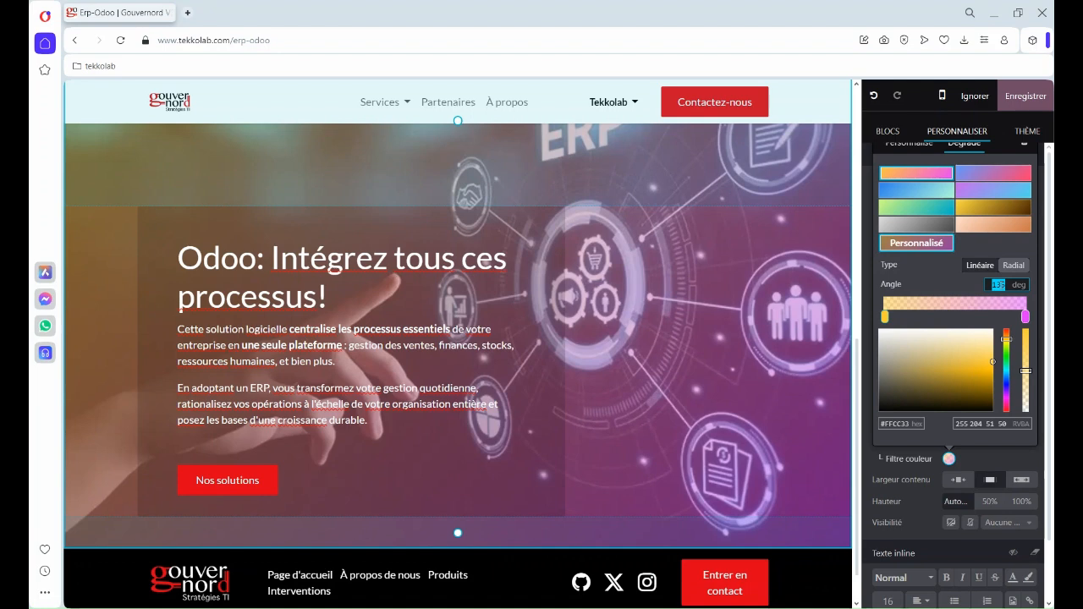
pyautogui.write('90')
pyautogui.press('Return')
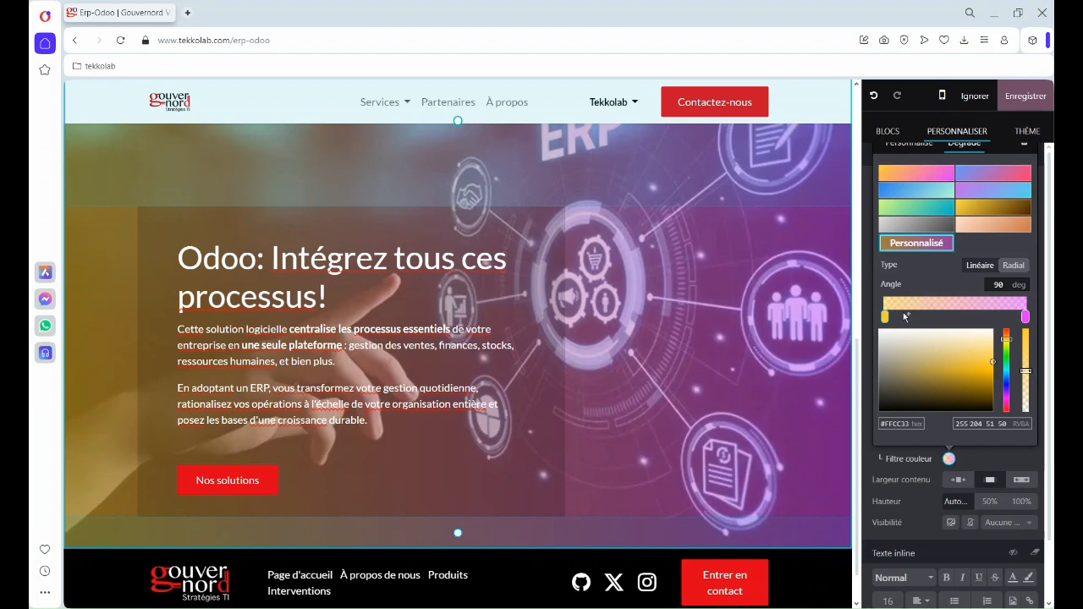
# - Set the gradient's end color stop to black with RGB 0, 0, 0
pyautogui.moveTo(885, 316)
pyautogui.mouseDown()
pyautogui.moveTo(948, 317)
pyautogui.moveTo(886, 318)
pyautogui.mouseUp()
pyautogui.moveTo(1025, 316)
pyautogui.mouseDown()
pyautogui.moveTo(993, 318)
pyautogui.moveTo(1025, 317)
pyautogui.mouseUp()
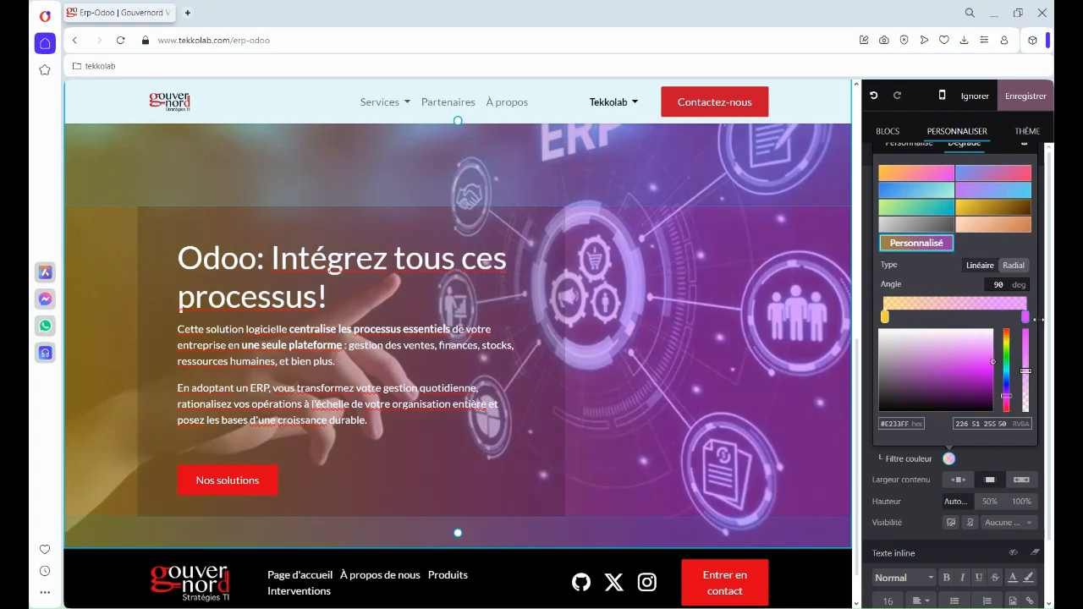
pyautogui.click(964, 423)
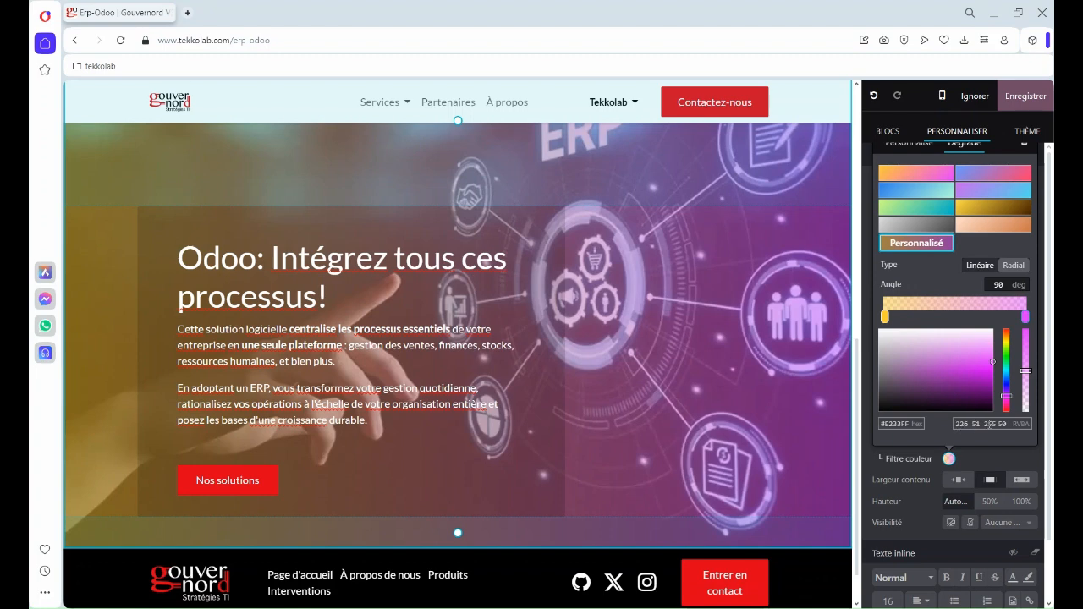
pyautogui.doubleClick(957, 425)
pyautogui.write('0')
pyautogui.press('Return')
pyautogui.doubleClick(976, 424)
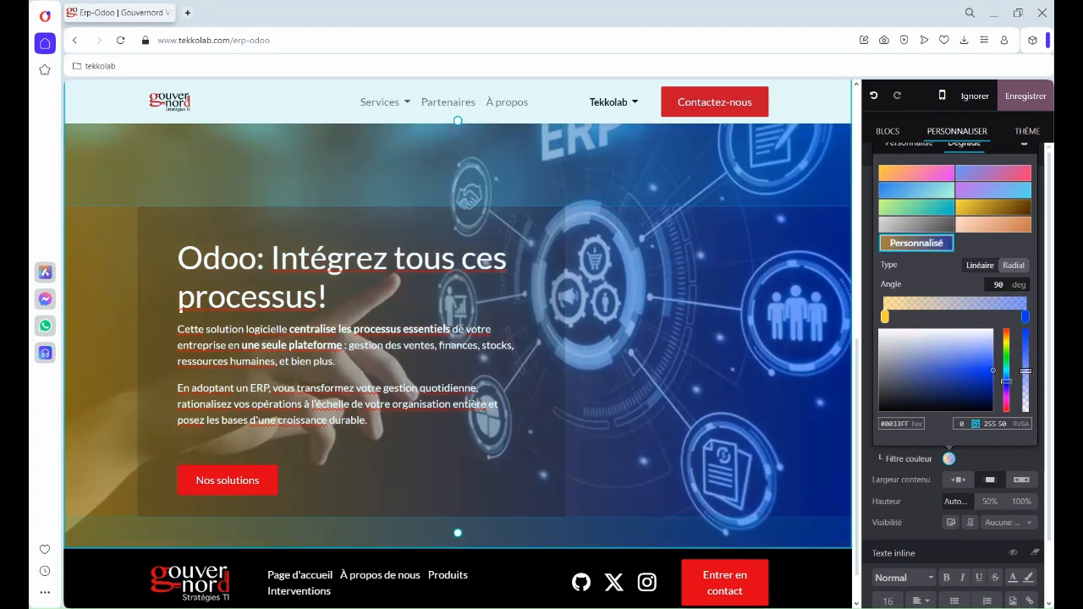
pyautogui.write('0')
pyautogui.press('Tab')
pyautogui.write('0')
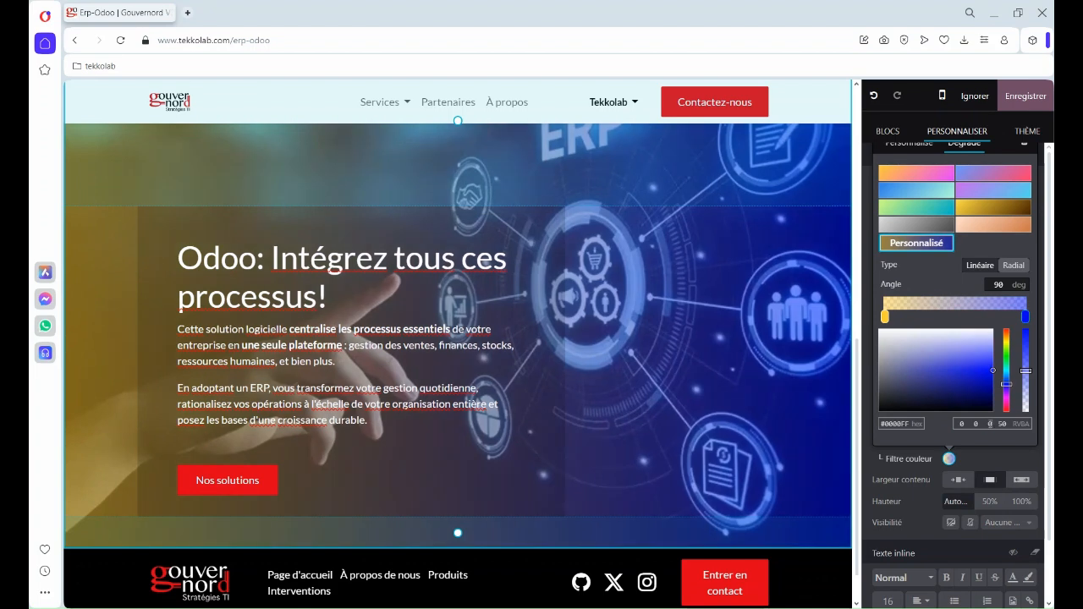
pyautogui.press('Tab')
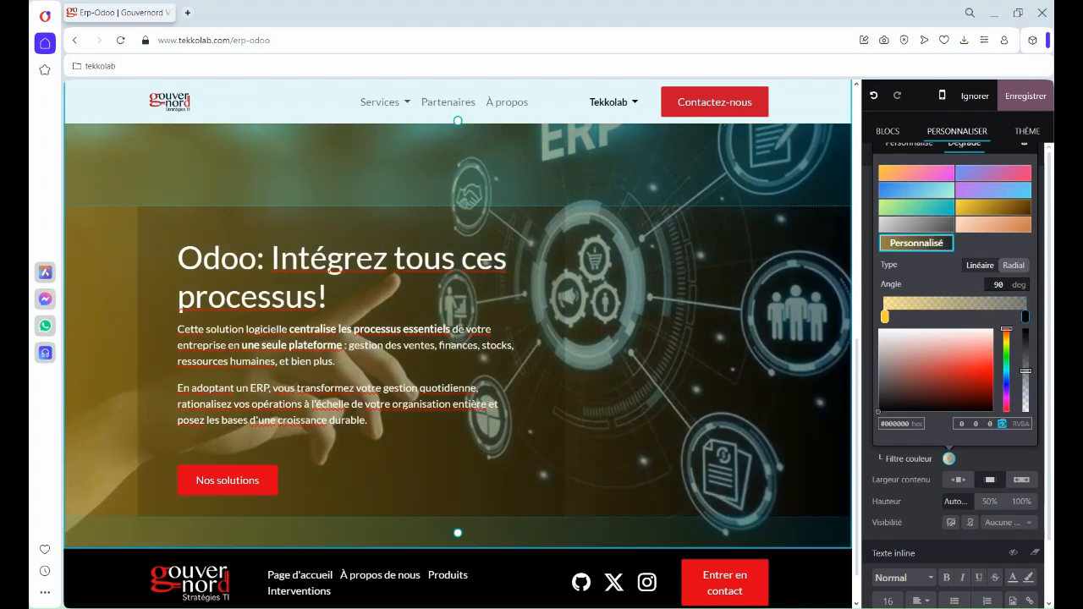
# - Make the gradient's black end stop fully transparent with an opacity of 0
pyautogui.write('0')
pyautogui.click(998, 398)
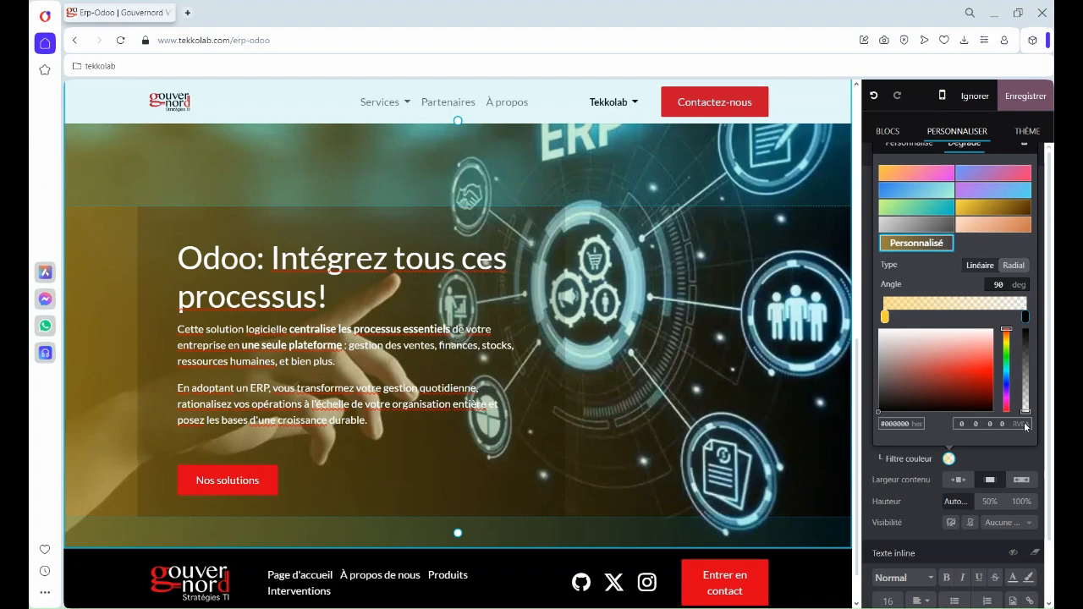
pyautogui.click(1029, 413)
pyautogui.moveTo(1031, 414); pyautogui.dragTo(1031, 418)
# - Set the gradient's starting color stop to black, RGB 0, 0, 0, with an opacity of 100
pyautogui.click(884, 316)
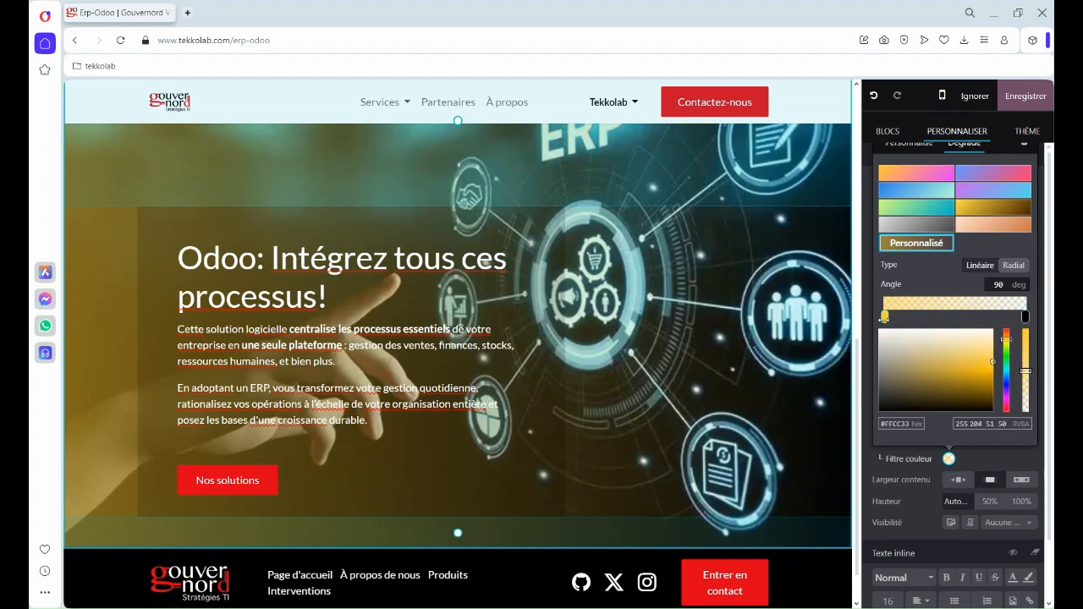
pyautogui.doubleClick(965, 424)
pyautogui.write('0')
pyautogui.press('Tab')
pyautogui.write('0')
pyautogui.press('Tab')
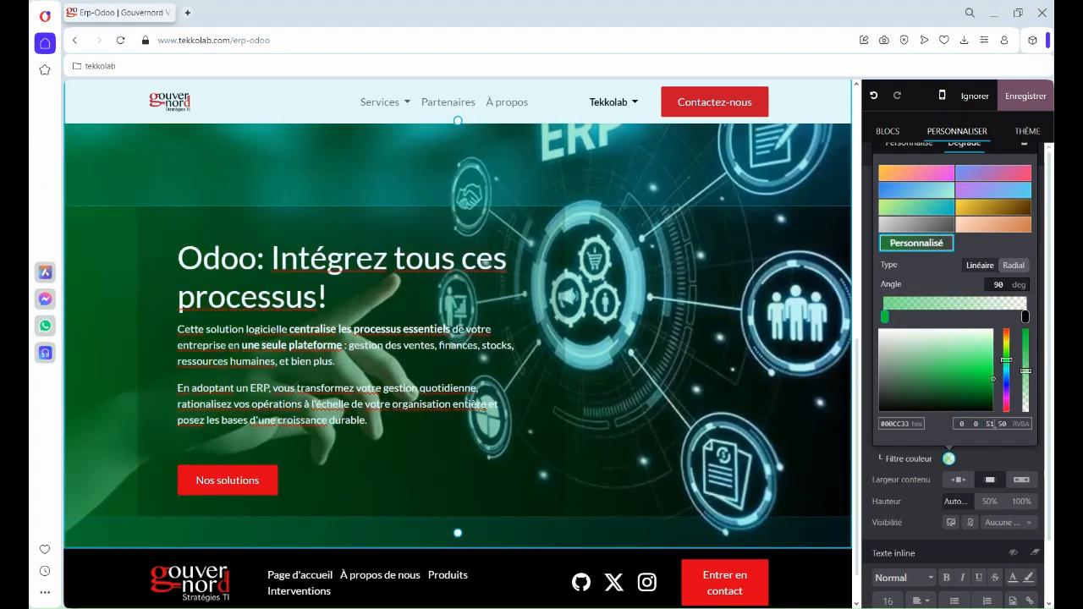
pyautogui.write('0')
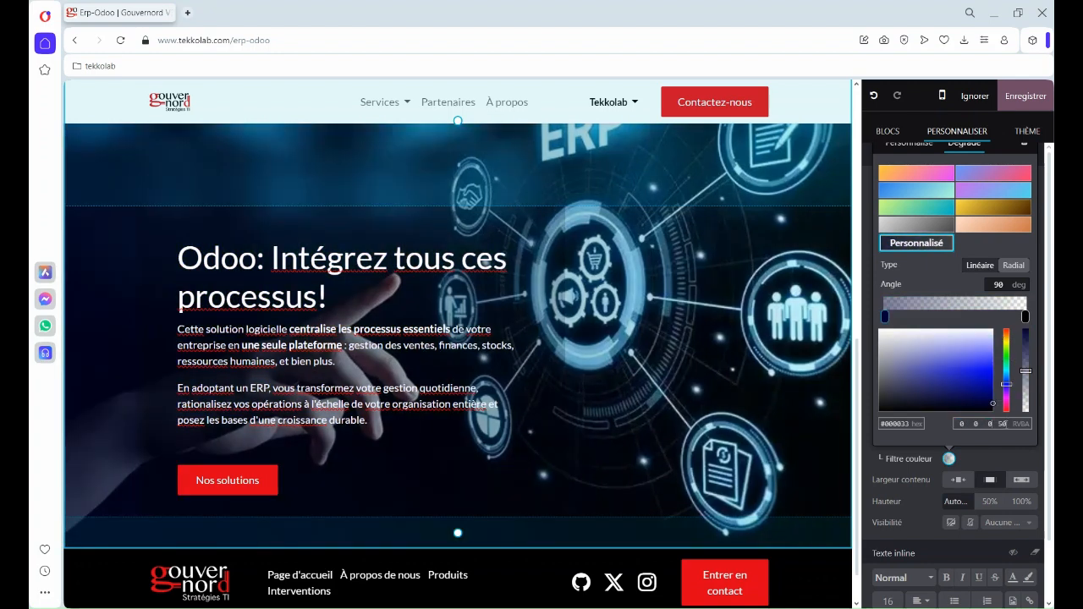
pyautogui.press('Tab')
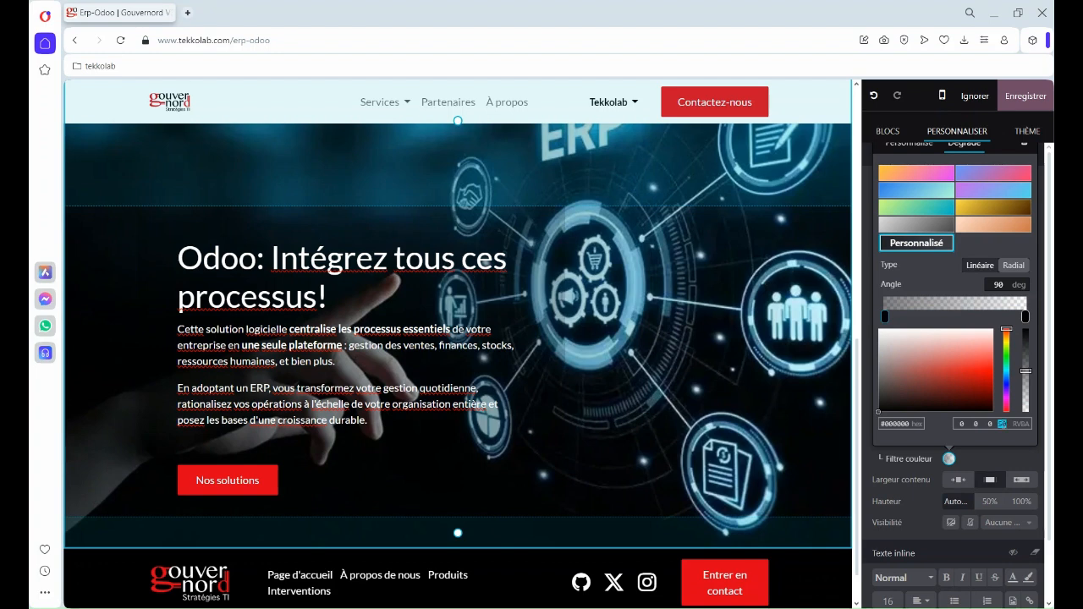
pyautogui.write('100')
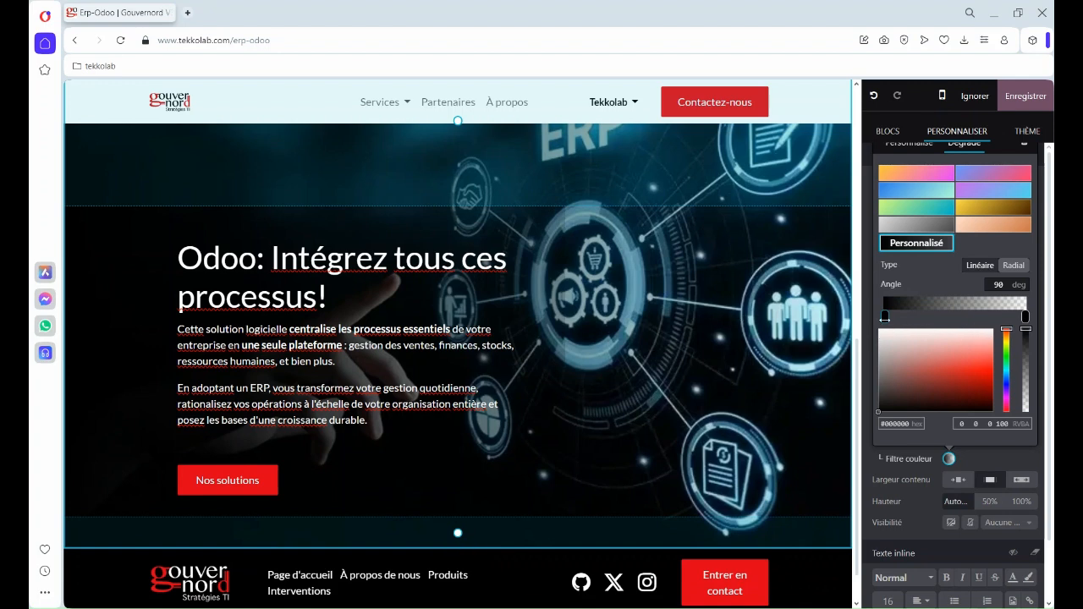
# - Move the opaque black stop about a fifth of the way along the gradient, save the page and check the published banner
pyautogui.moveTo(888, 317); pyautogui.dragTo(911, 317)
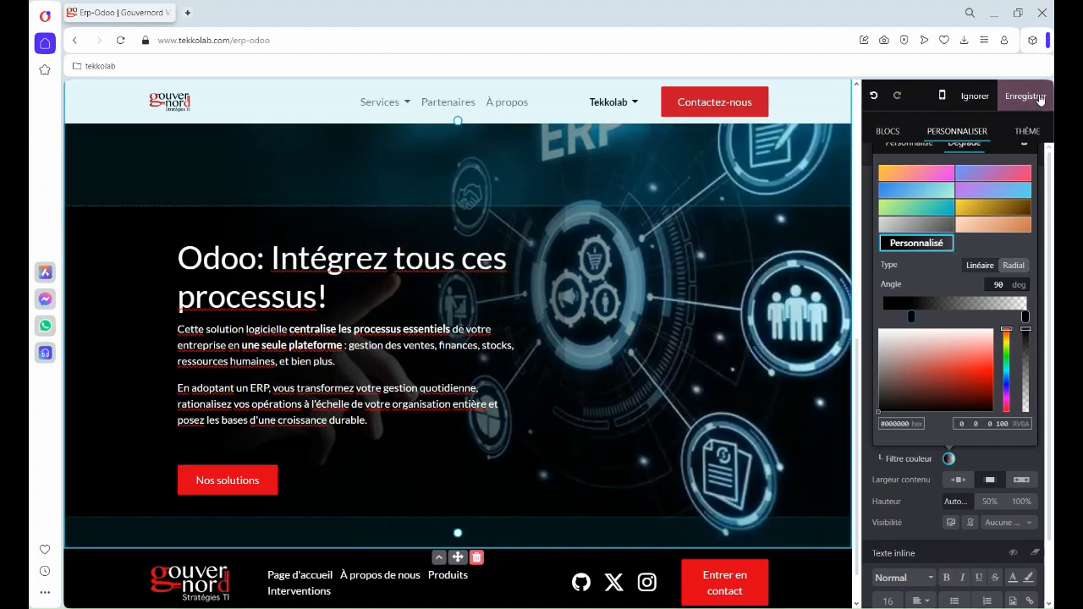
pyautogui.click(1038, 97)
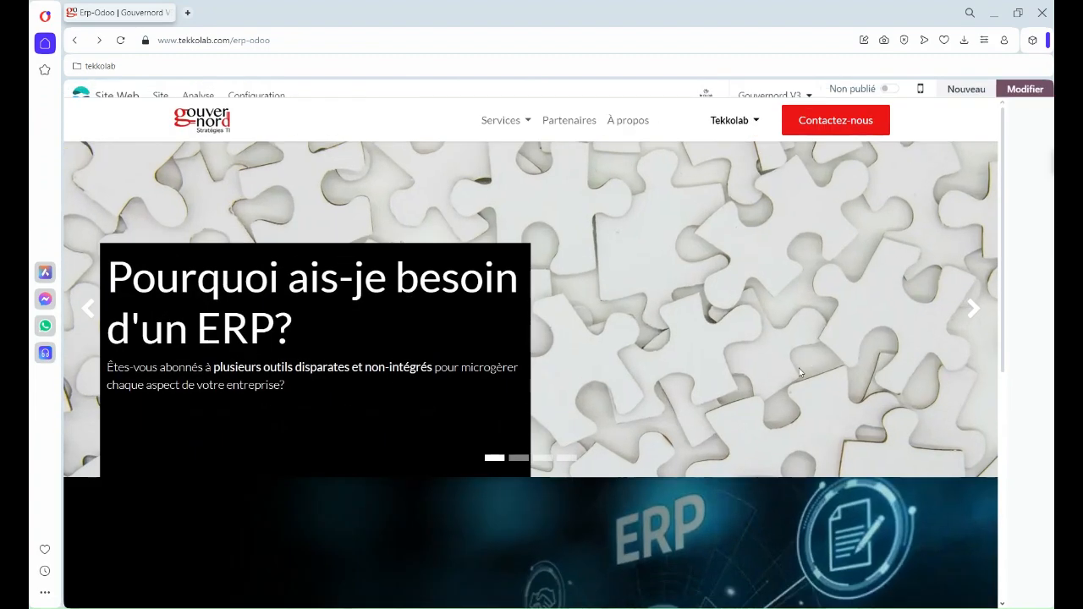
pyautogui.scroll(-2, 781, 384)
pyautogui.scroll(-3, 781, 383)
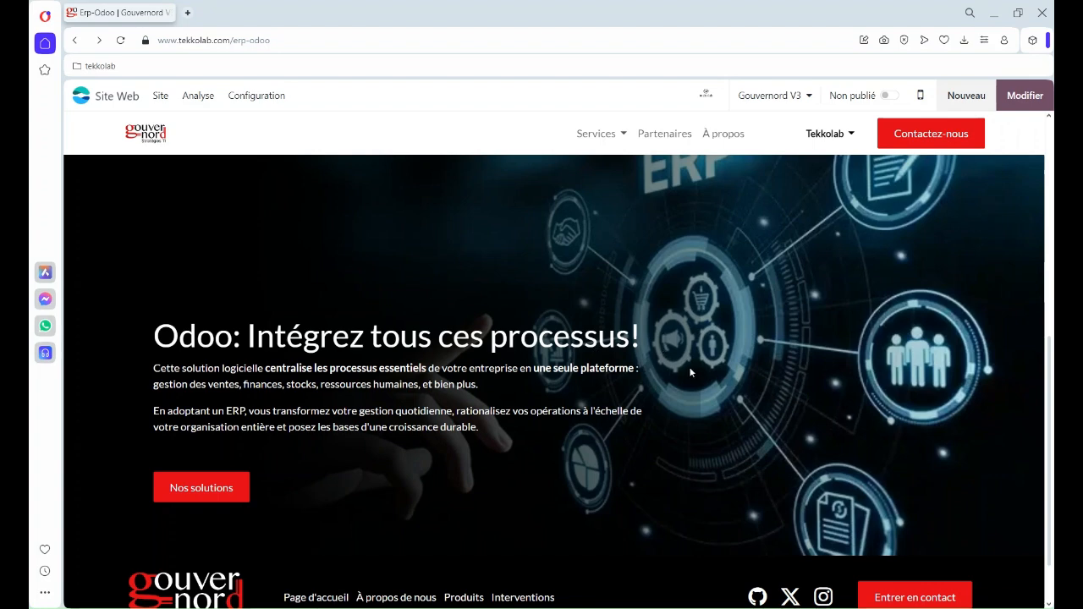
# - Reopen the page for editing and make the banner text box's black background fully transparent with an opacity of 0
pyautogui.click(1025, 96)
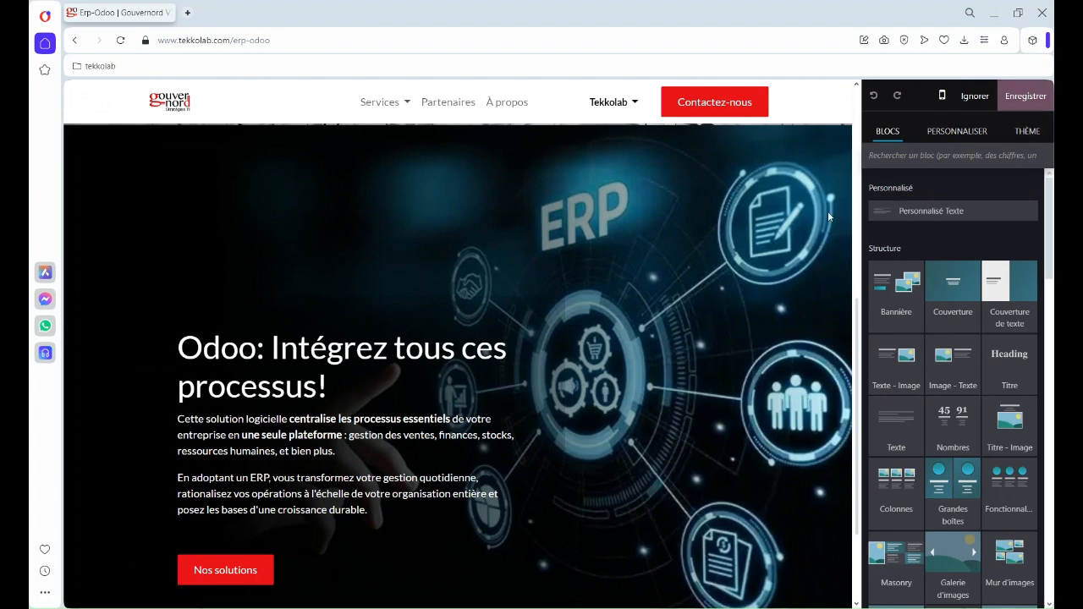
pyautogui.click(628, 329)
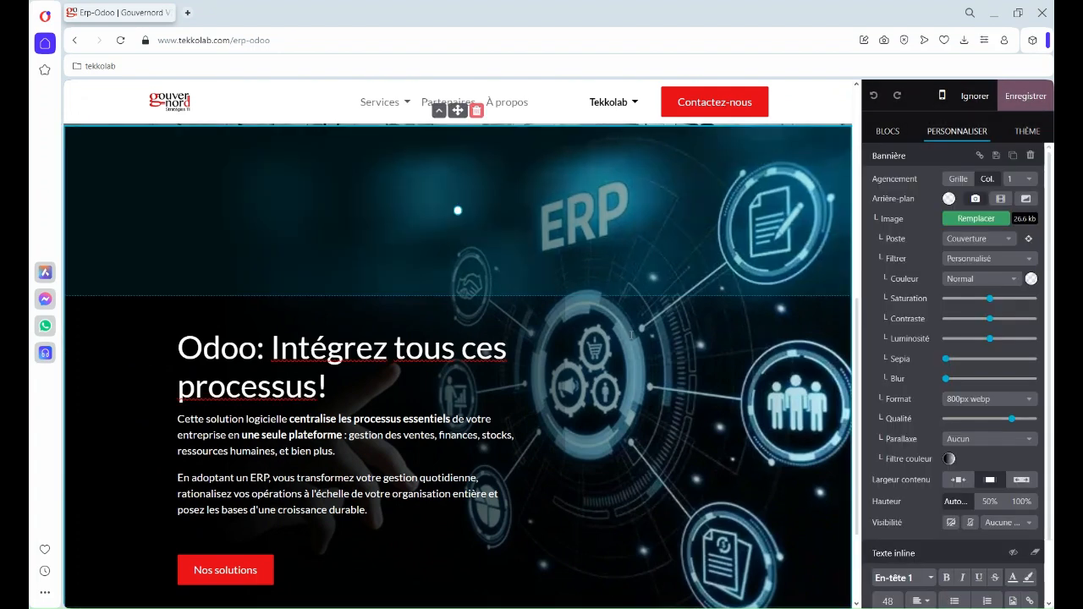
pyautogui.click(545, 316)
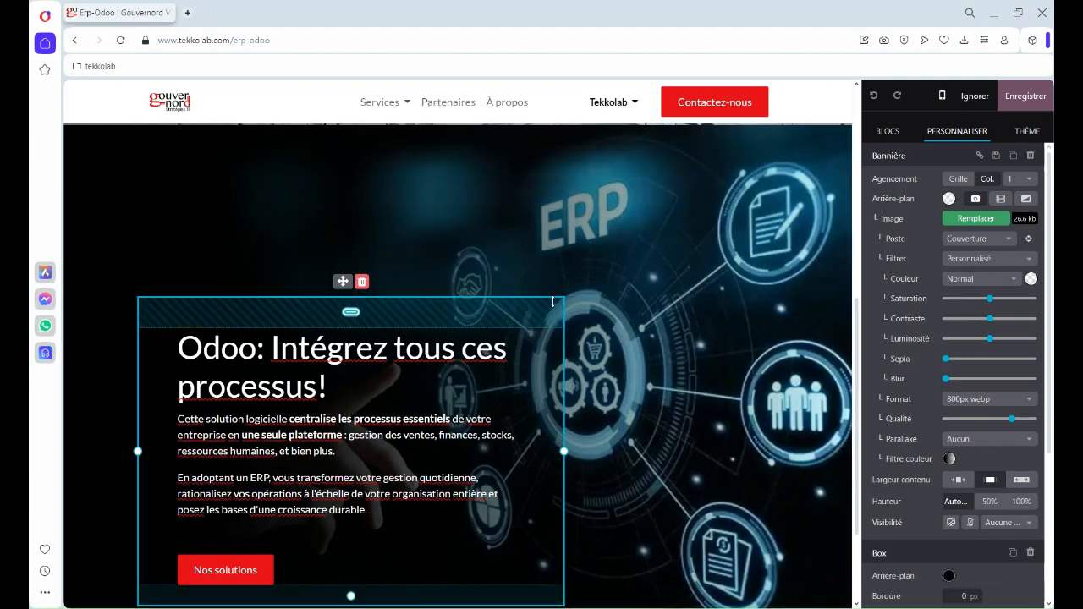
pyautogui.scroll(-3, 939, 385)
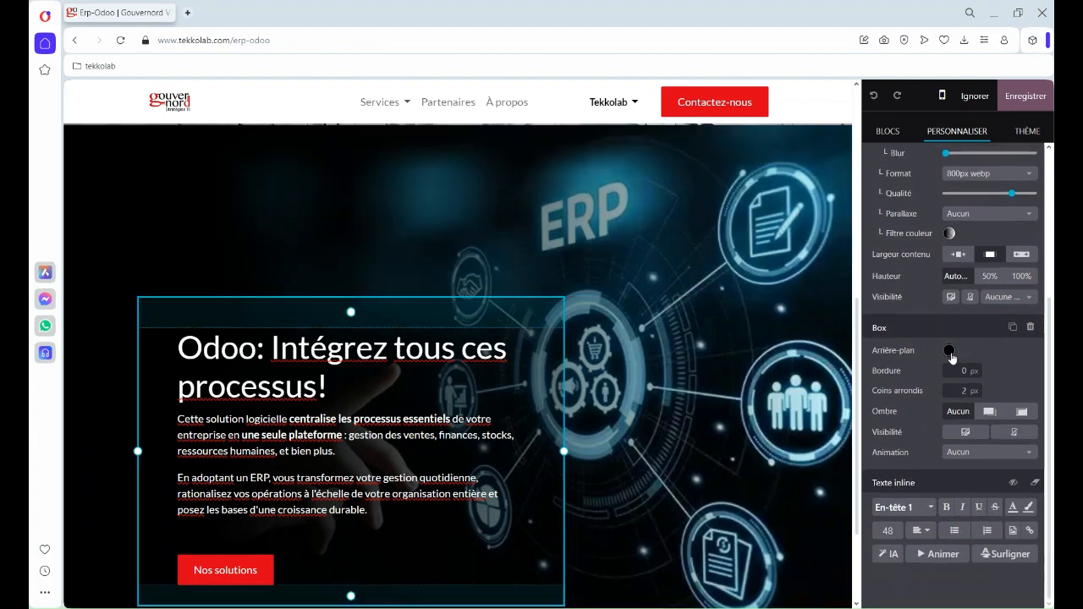
pyautogui.click(951, 352)
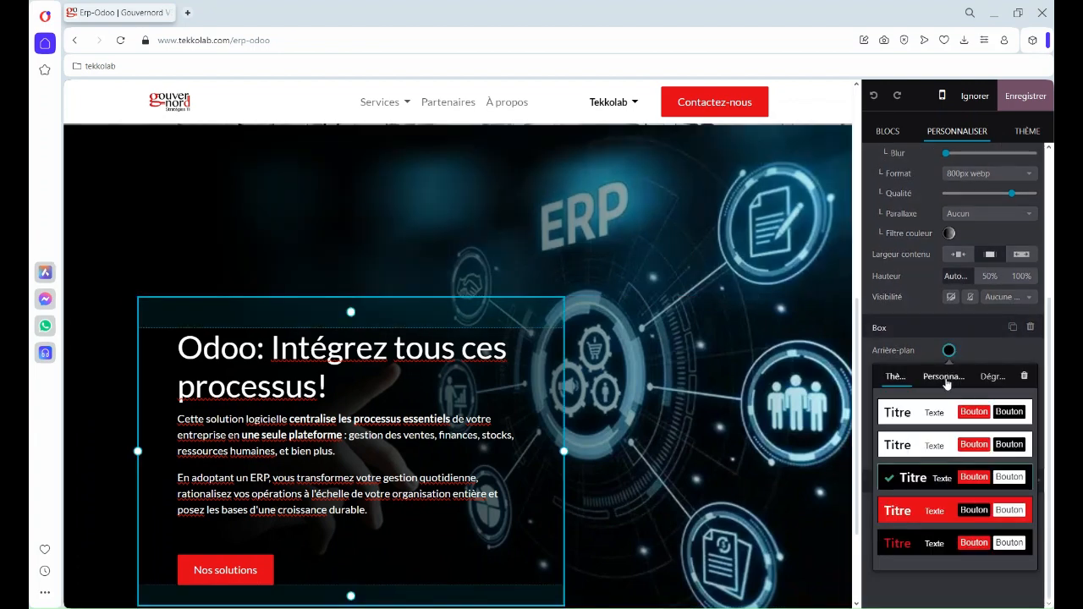
pyautogui.click(945, 378)
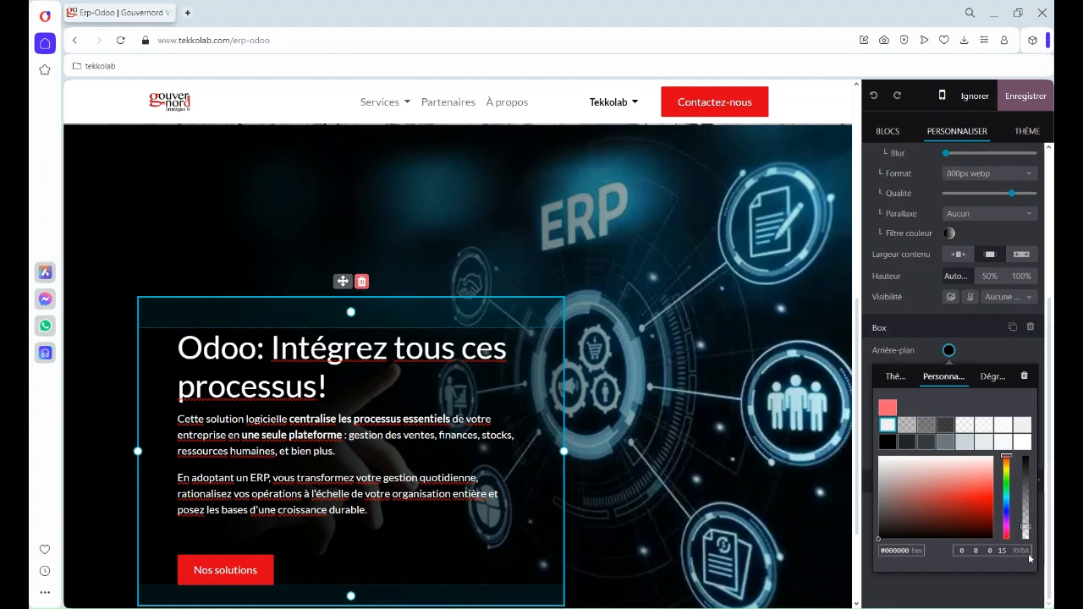
pyautogui.doubleClick(1002, 550)
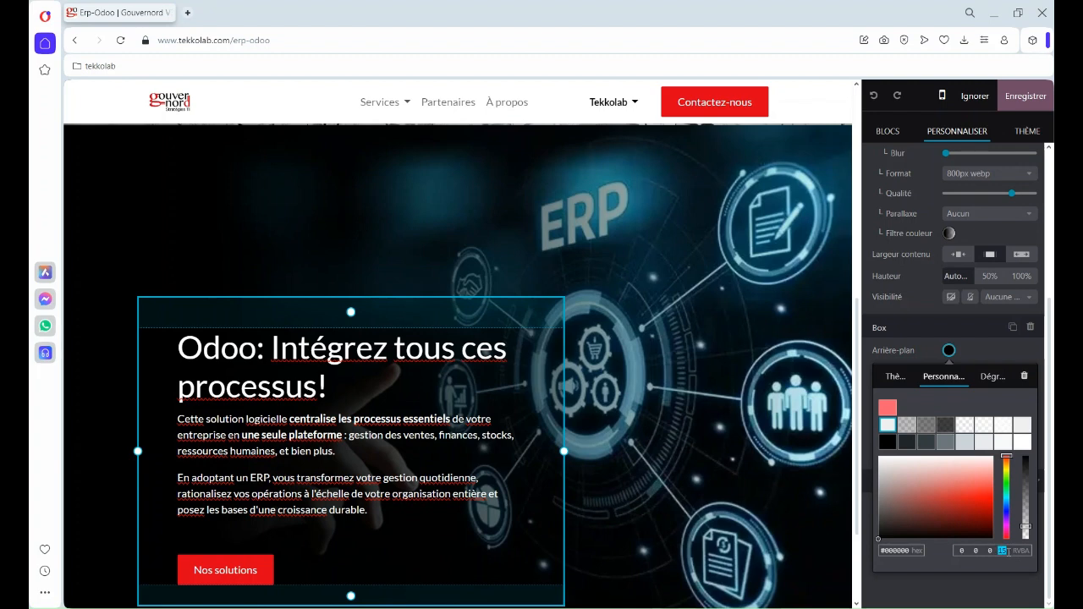
pyautogui.write('0')
pyautogui.click(1004, 396)
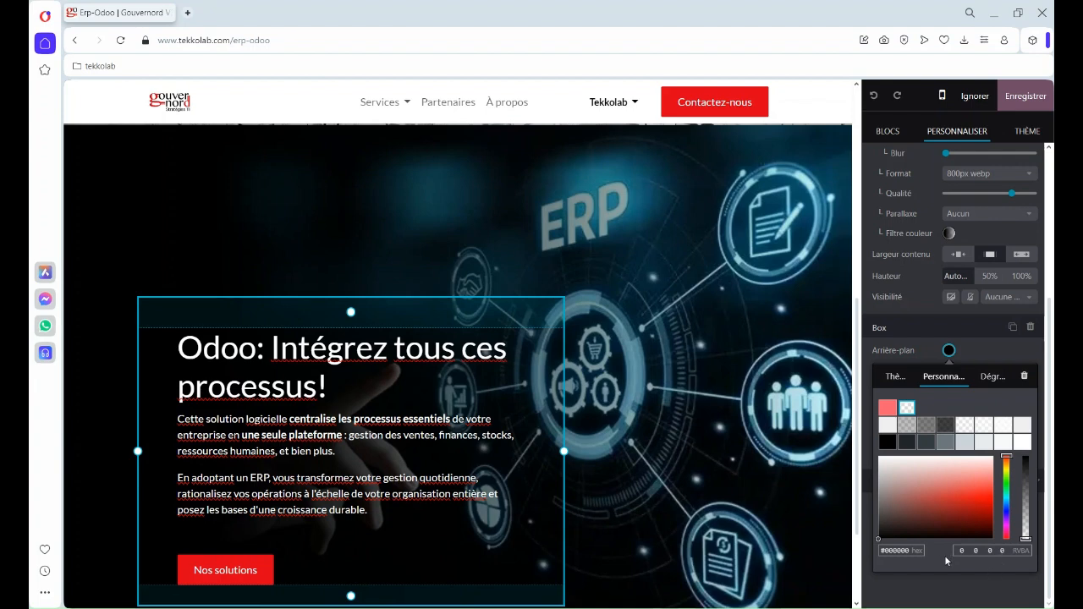
pyautogui.click(921, 329)
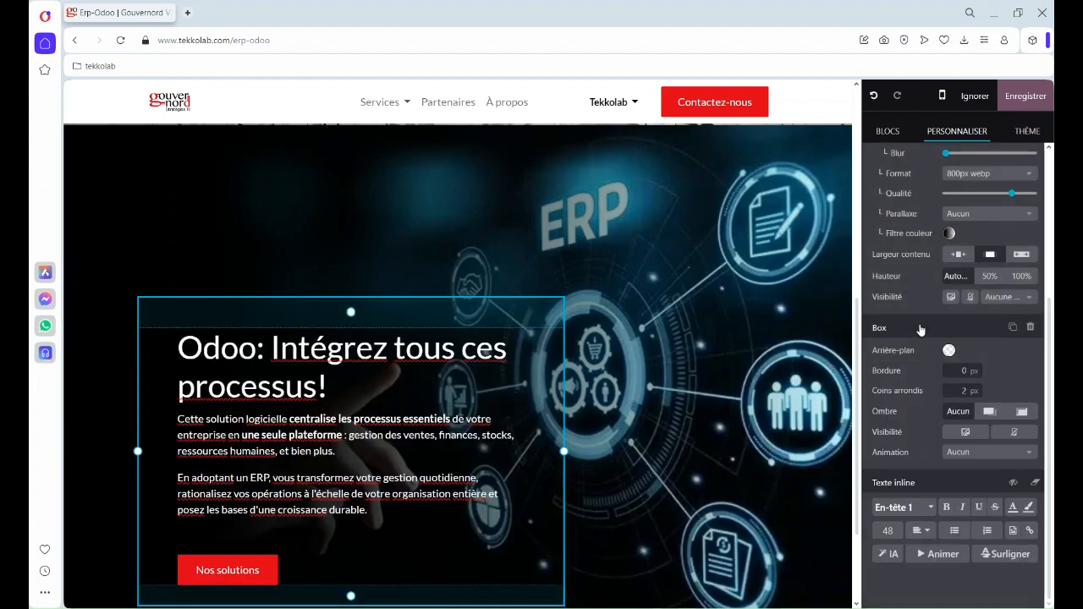
# - Move the opaque black stop of the banner's color filter gradient back to the very start of the gradient
pyautogui.click(686, 334)
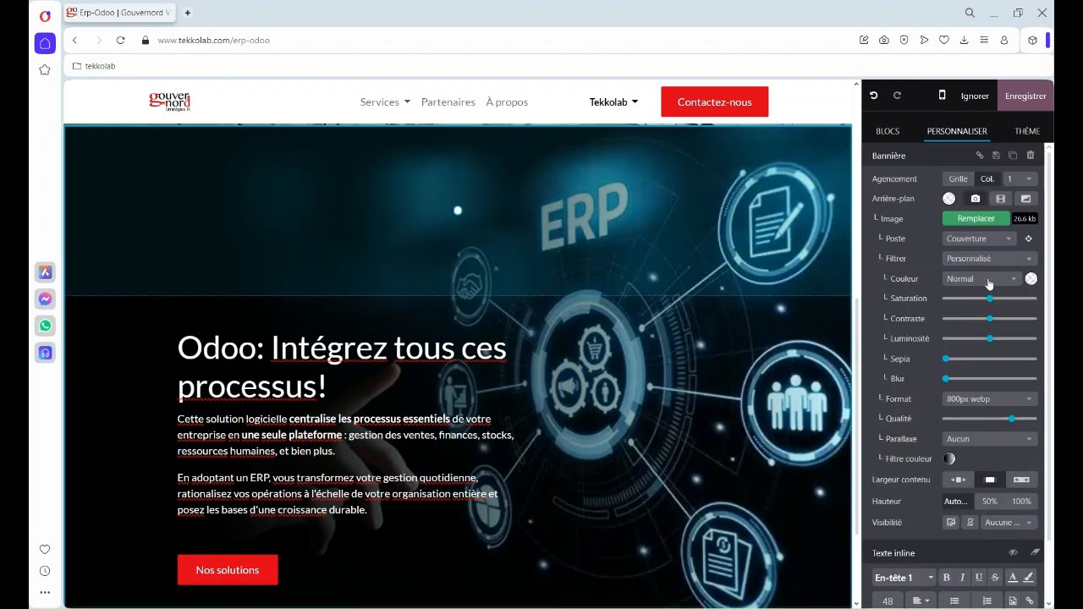
pyautogui.click(949, 458)
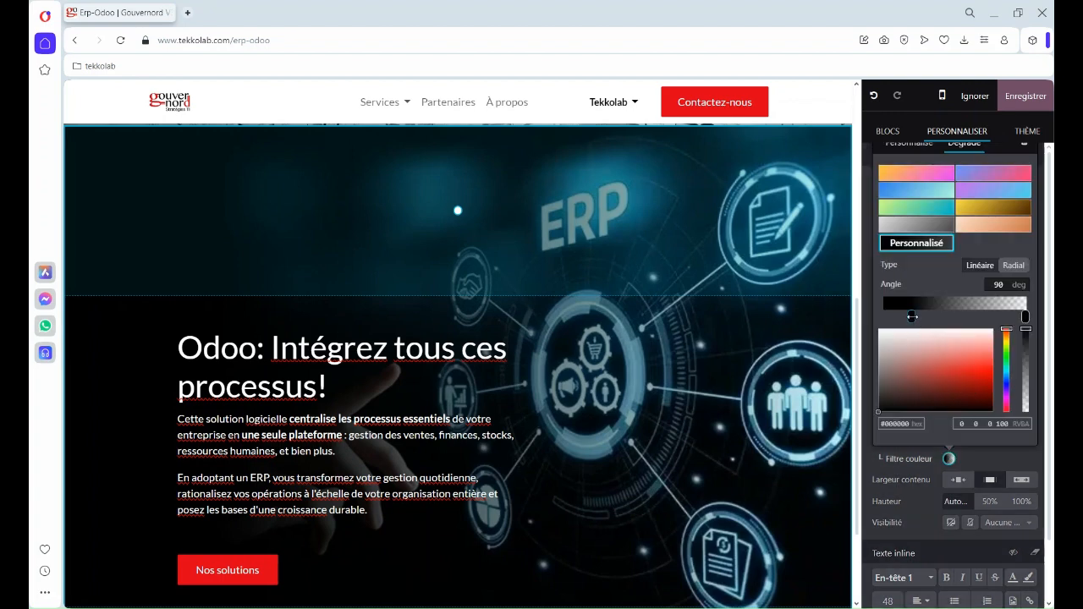
pyautogui.moveTo(911, 316); pyautogui.dragTo(885, 316)
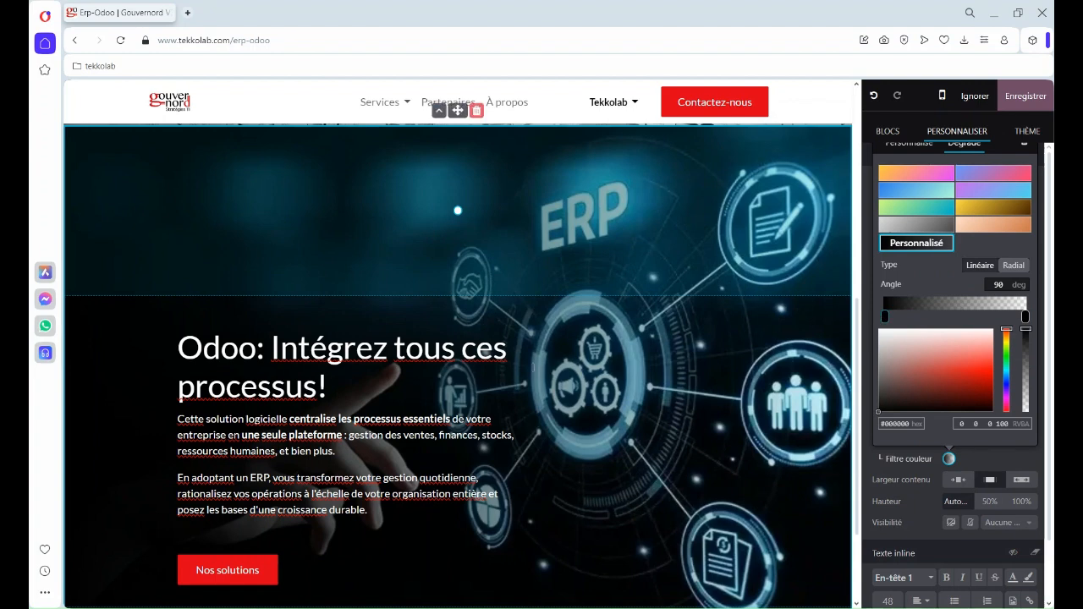
# - Narrow the banner's text box by about an eighth from its right edge, save the page and check the resulting banner
pyautogui.click(441, 373)
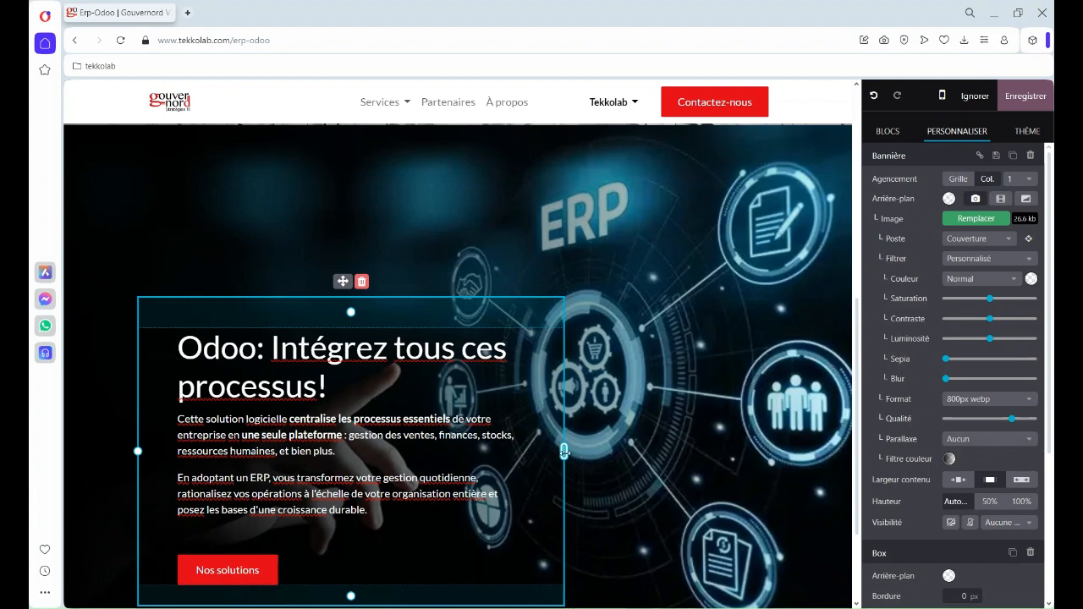
pyautogui.moveTo(536, 451); pyautogui.dragTo(513, 451)
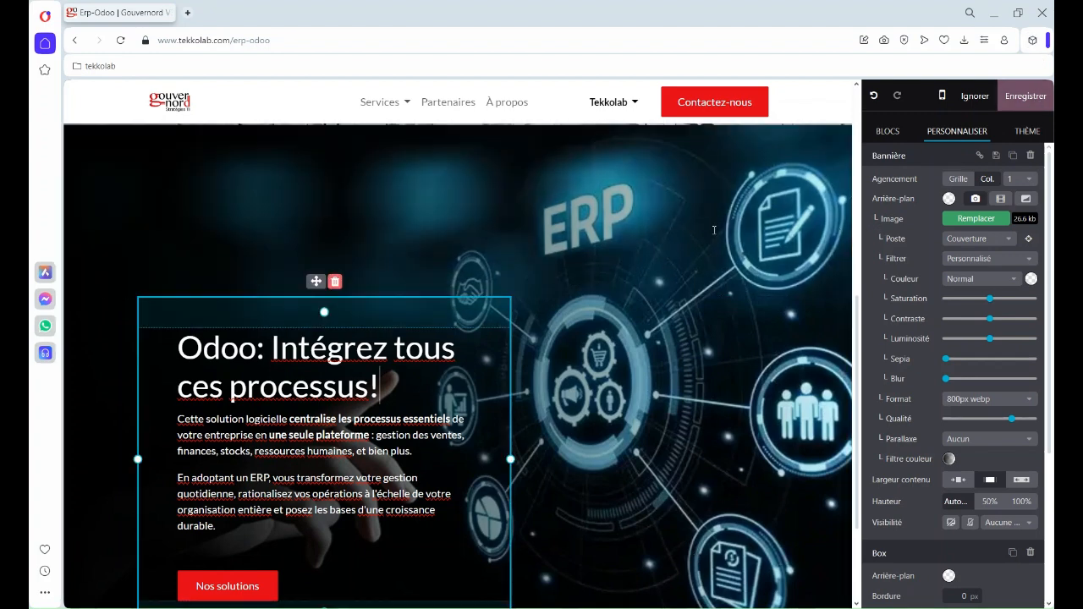
pyautogui.click(1030, 98)
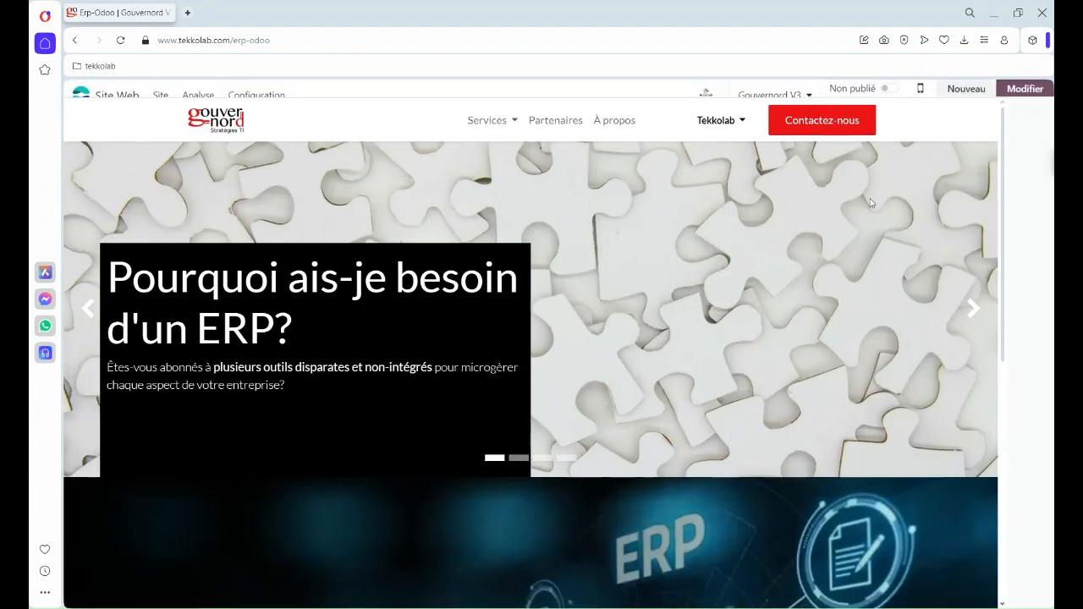
pyautogui.scroll(-2, 867, 209)
pyautogui.scroll(-3, 867, 209)
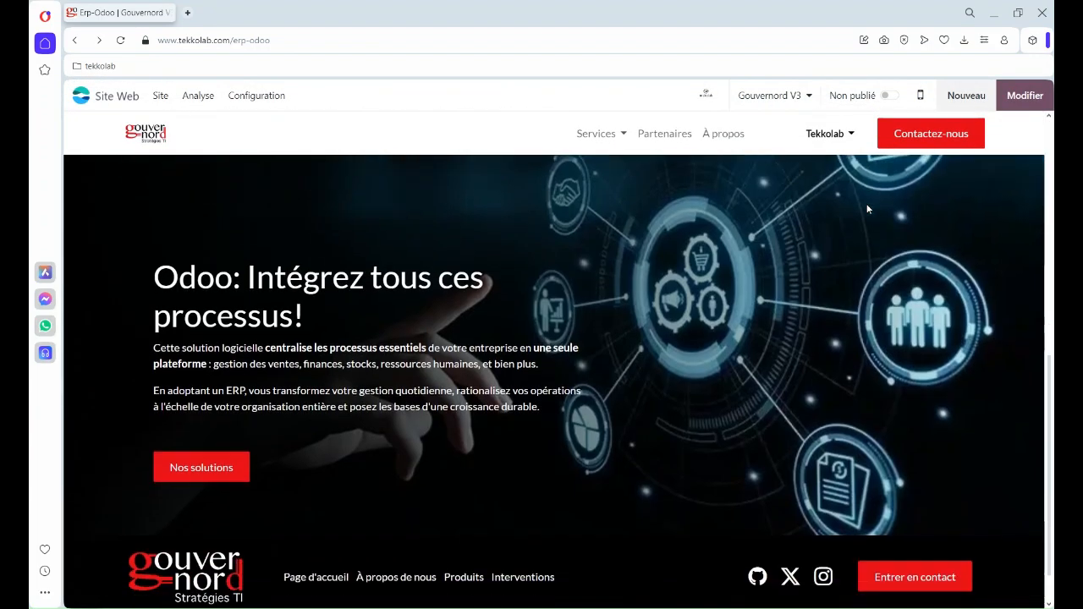